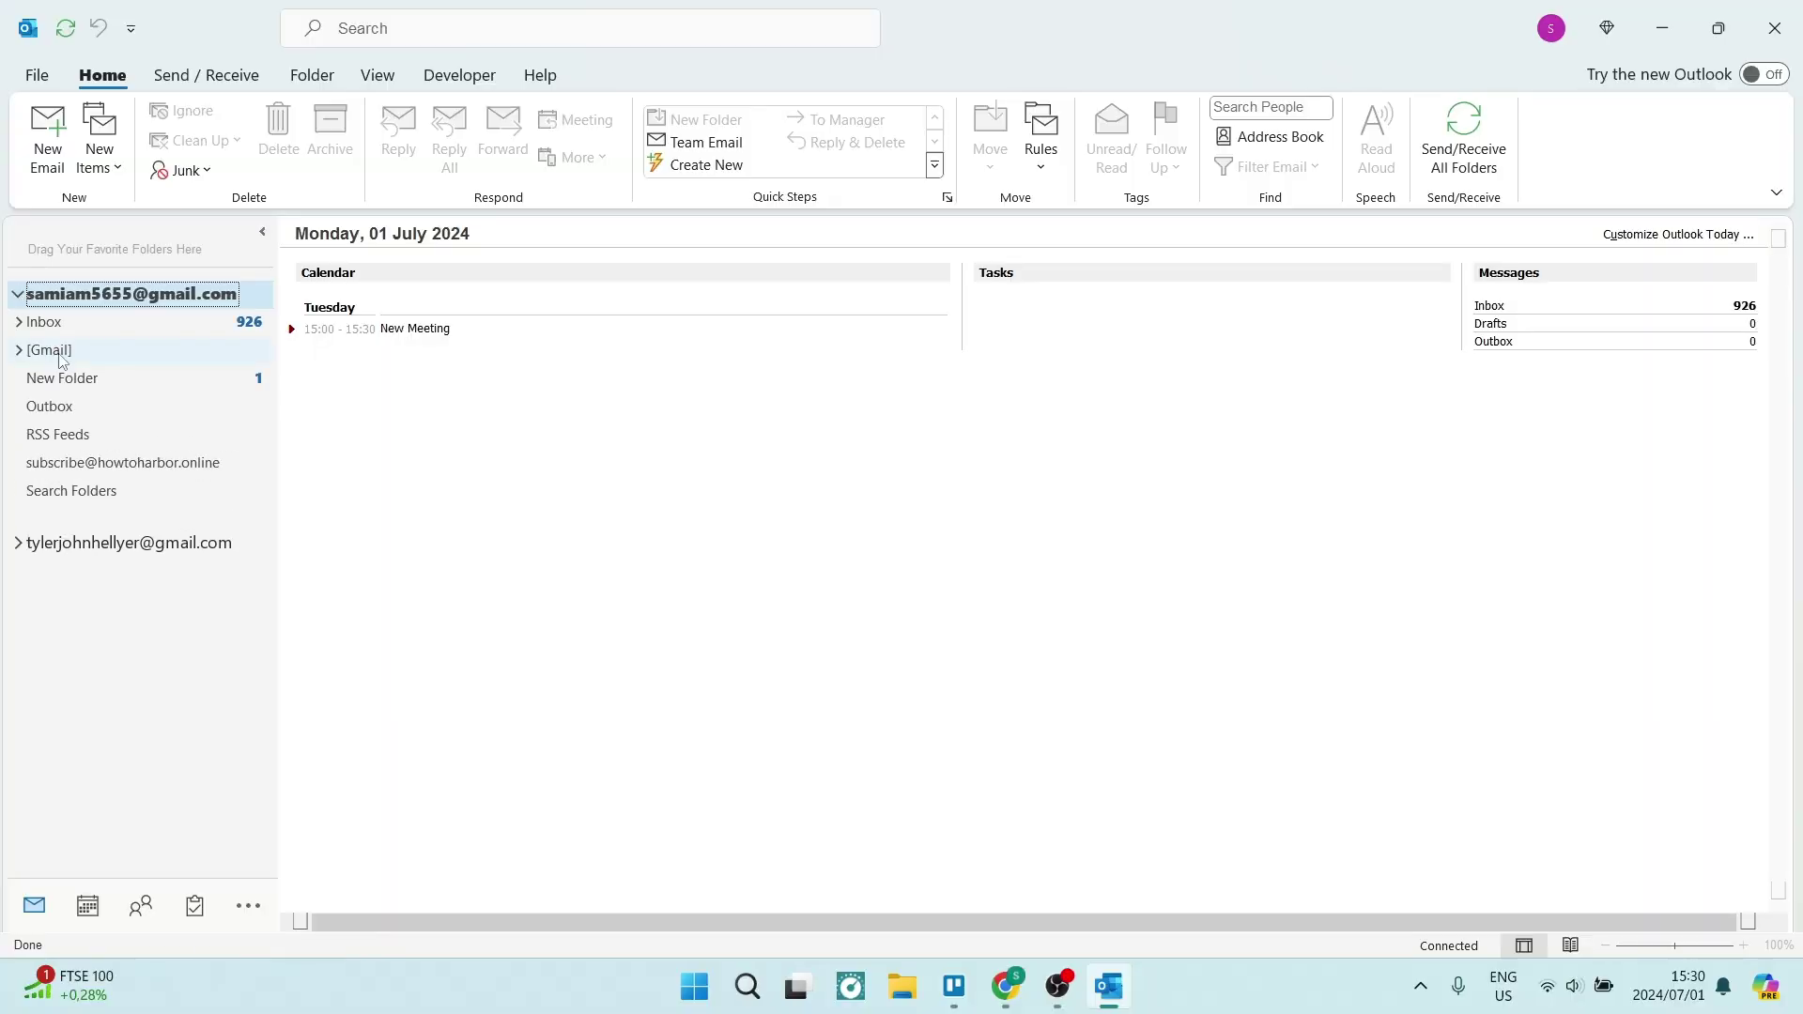
Navigate from the Inbox into the Gmail account's Sent Mail folder
{"action": "left_click", "coordinate": [43, 321]}
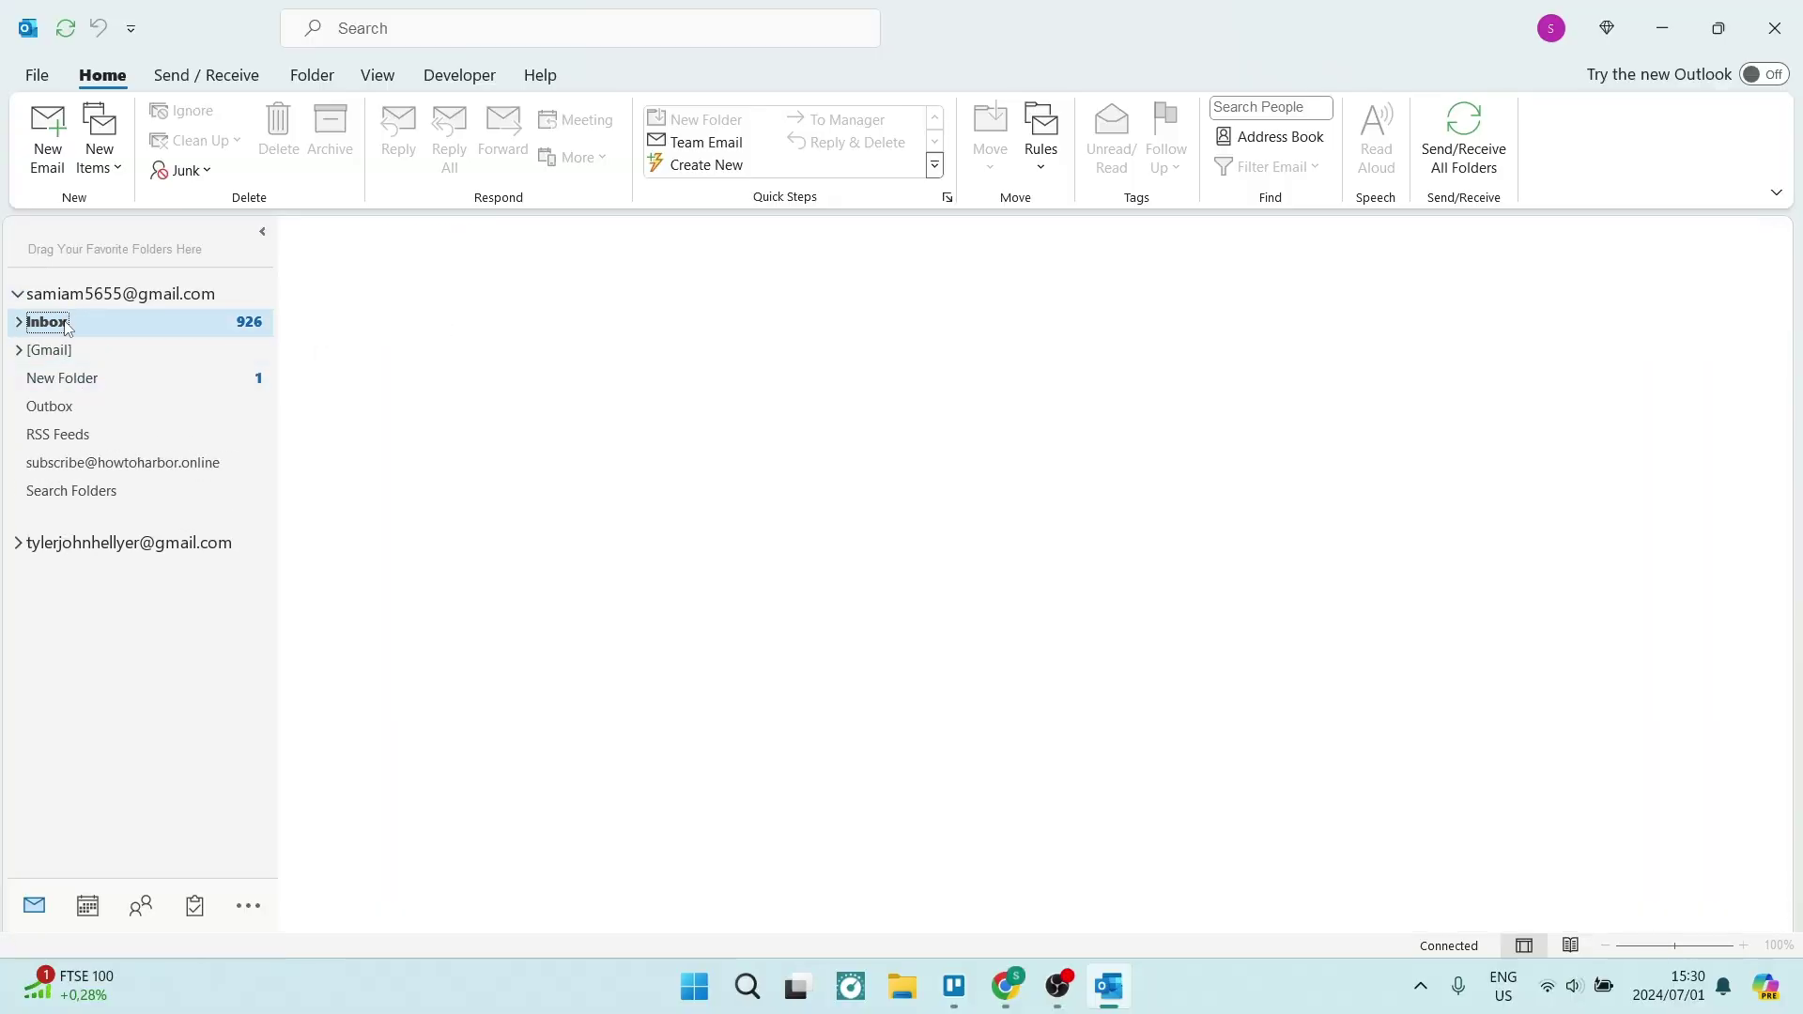
{"action": "left_click", "coordinate": [19, 350]}
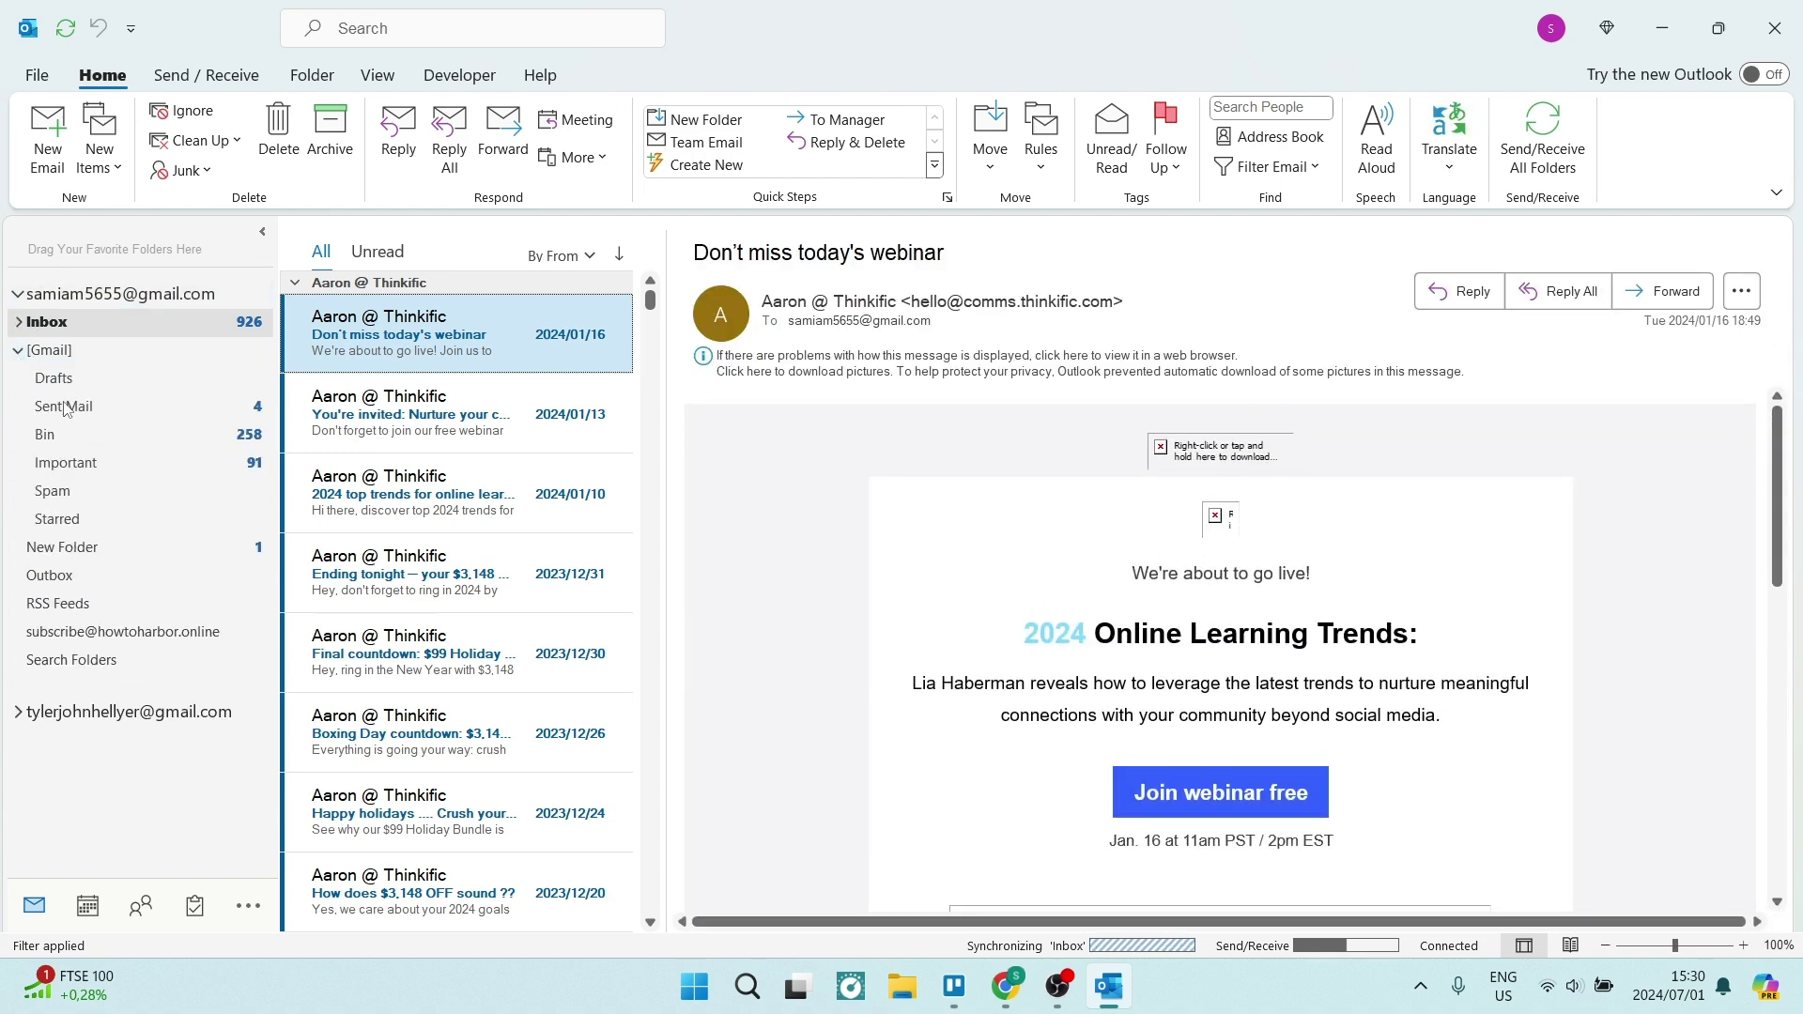
{"action": "left_click", "coordinate": [68, 406]}
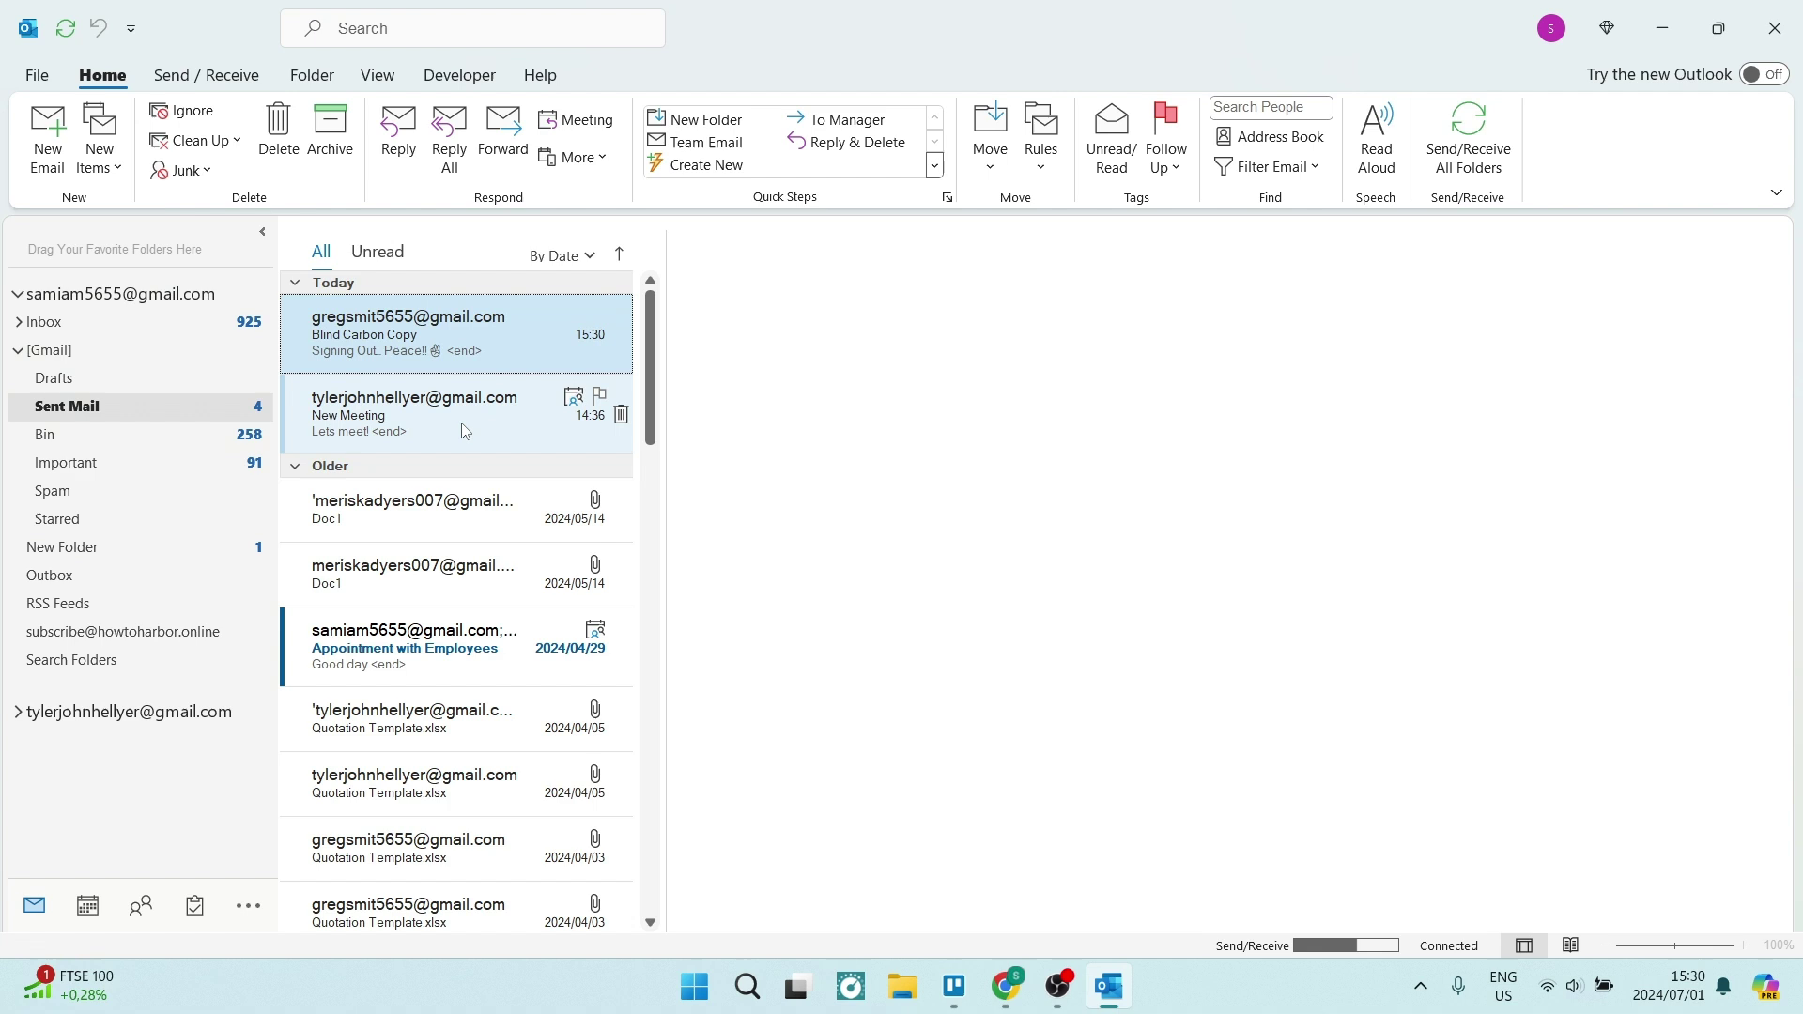
View the sent 'Blind Carbon Copy' email's Bcc recipients and a recipient's contact card
{"action": "left_click", "coordinate": [423, 331]}
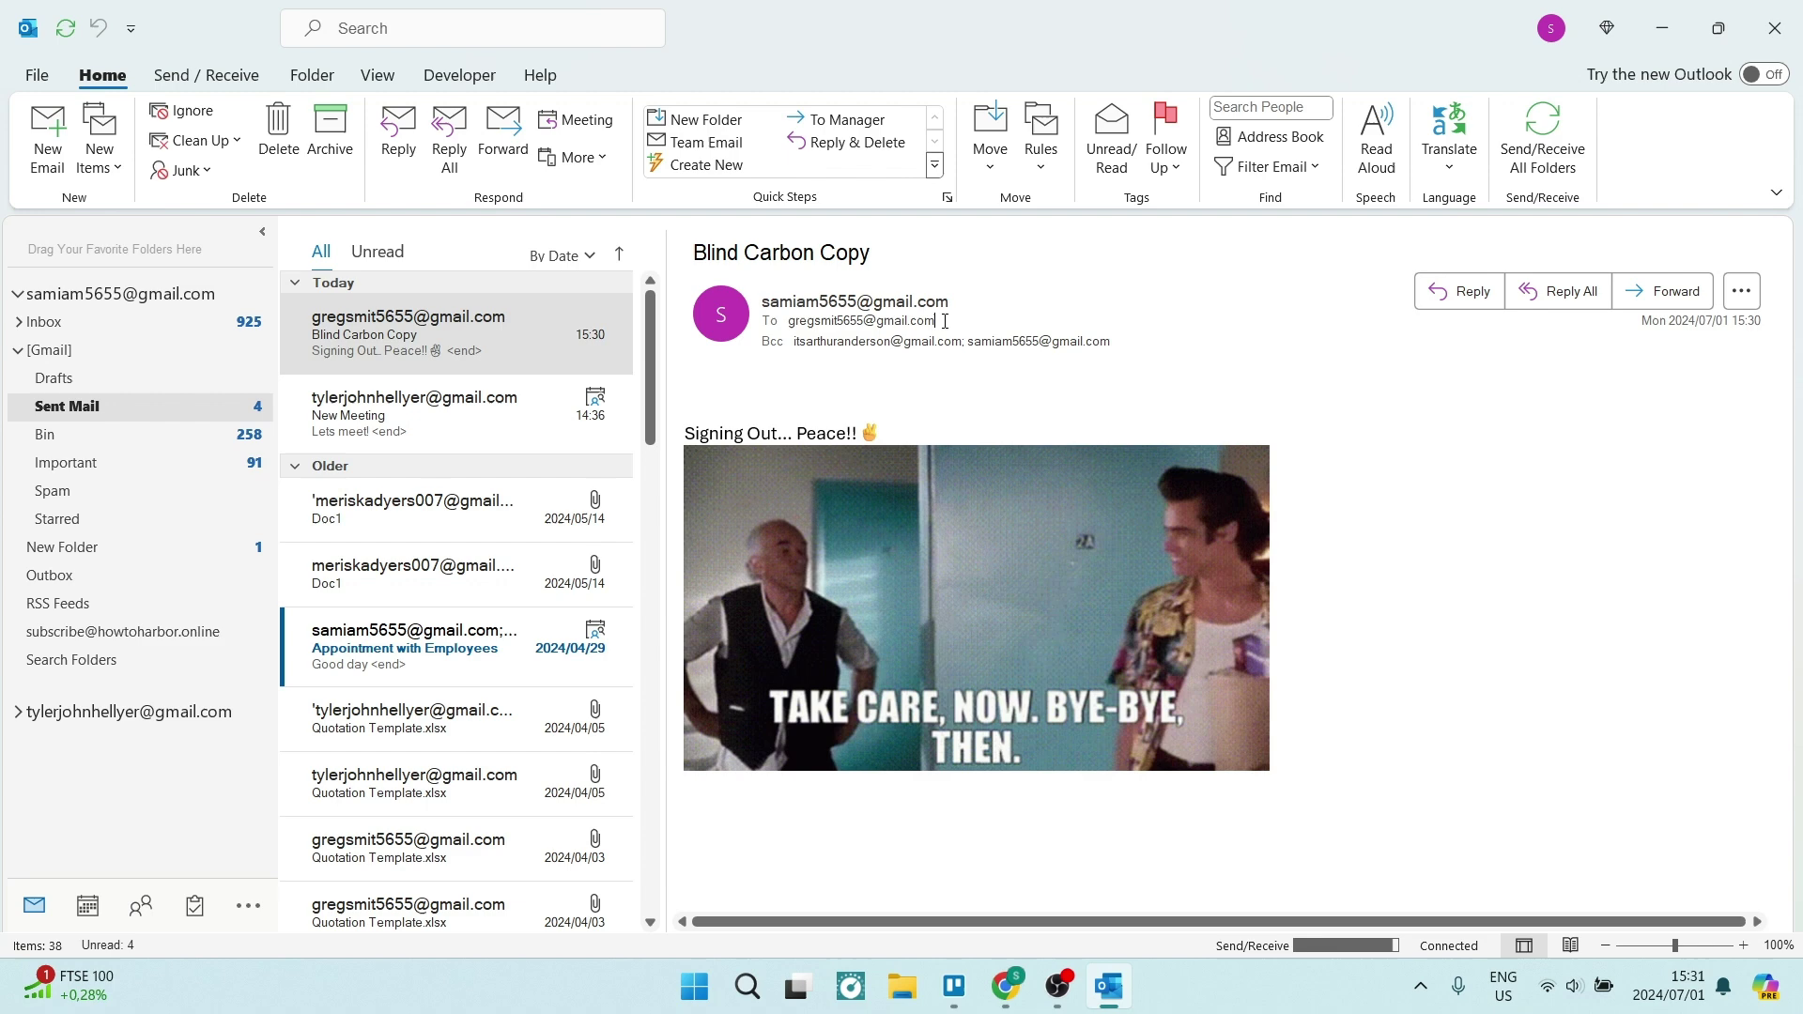
{"action": "mouse_move", "coordinate": [861, 322]}
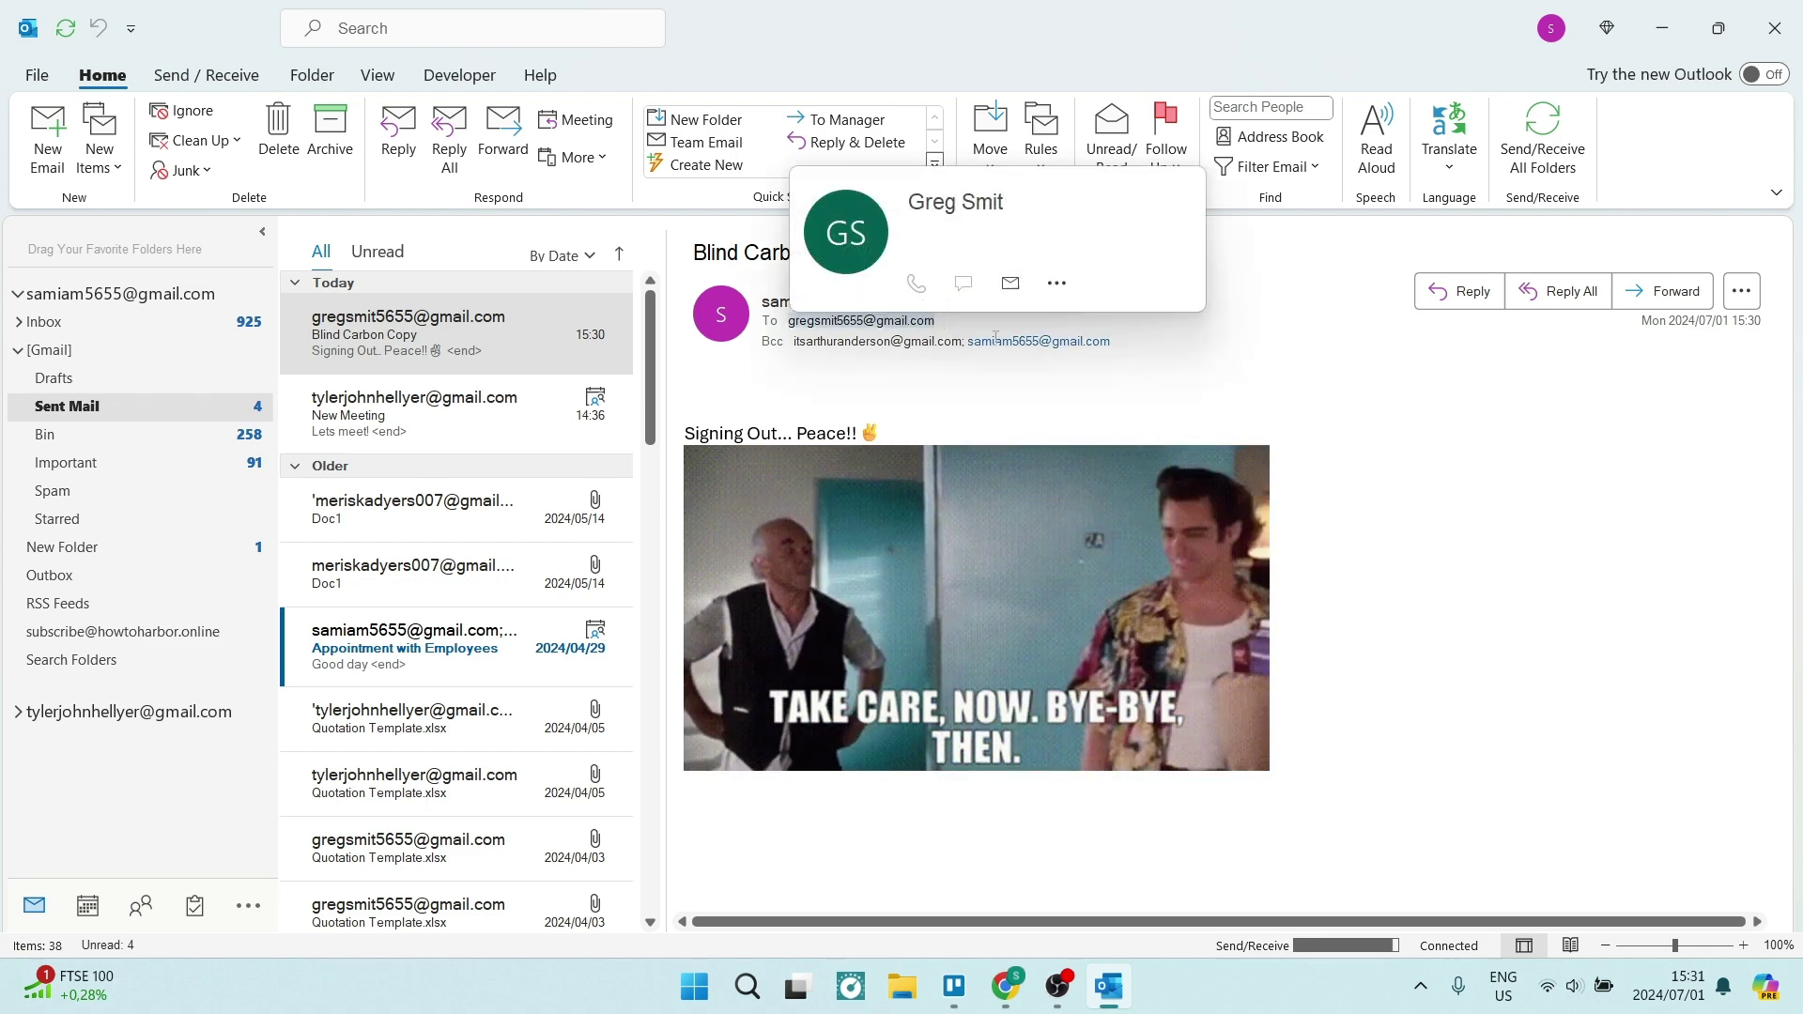
{"action": "left_click", "coordinate": [901, 321]}
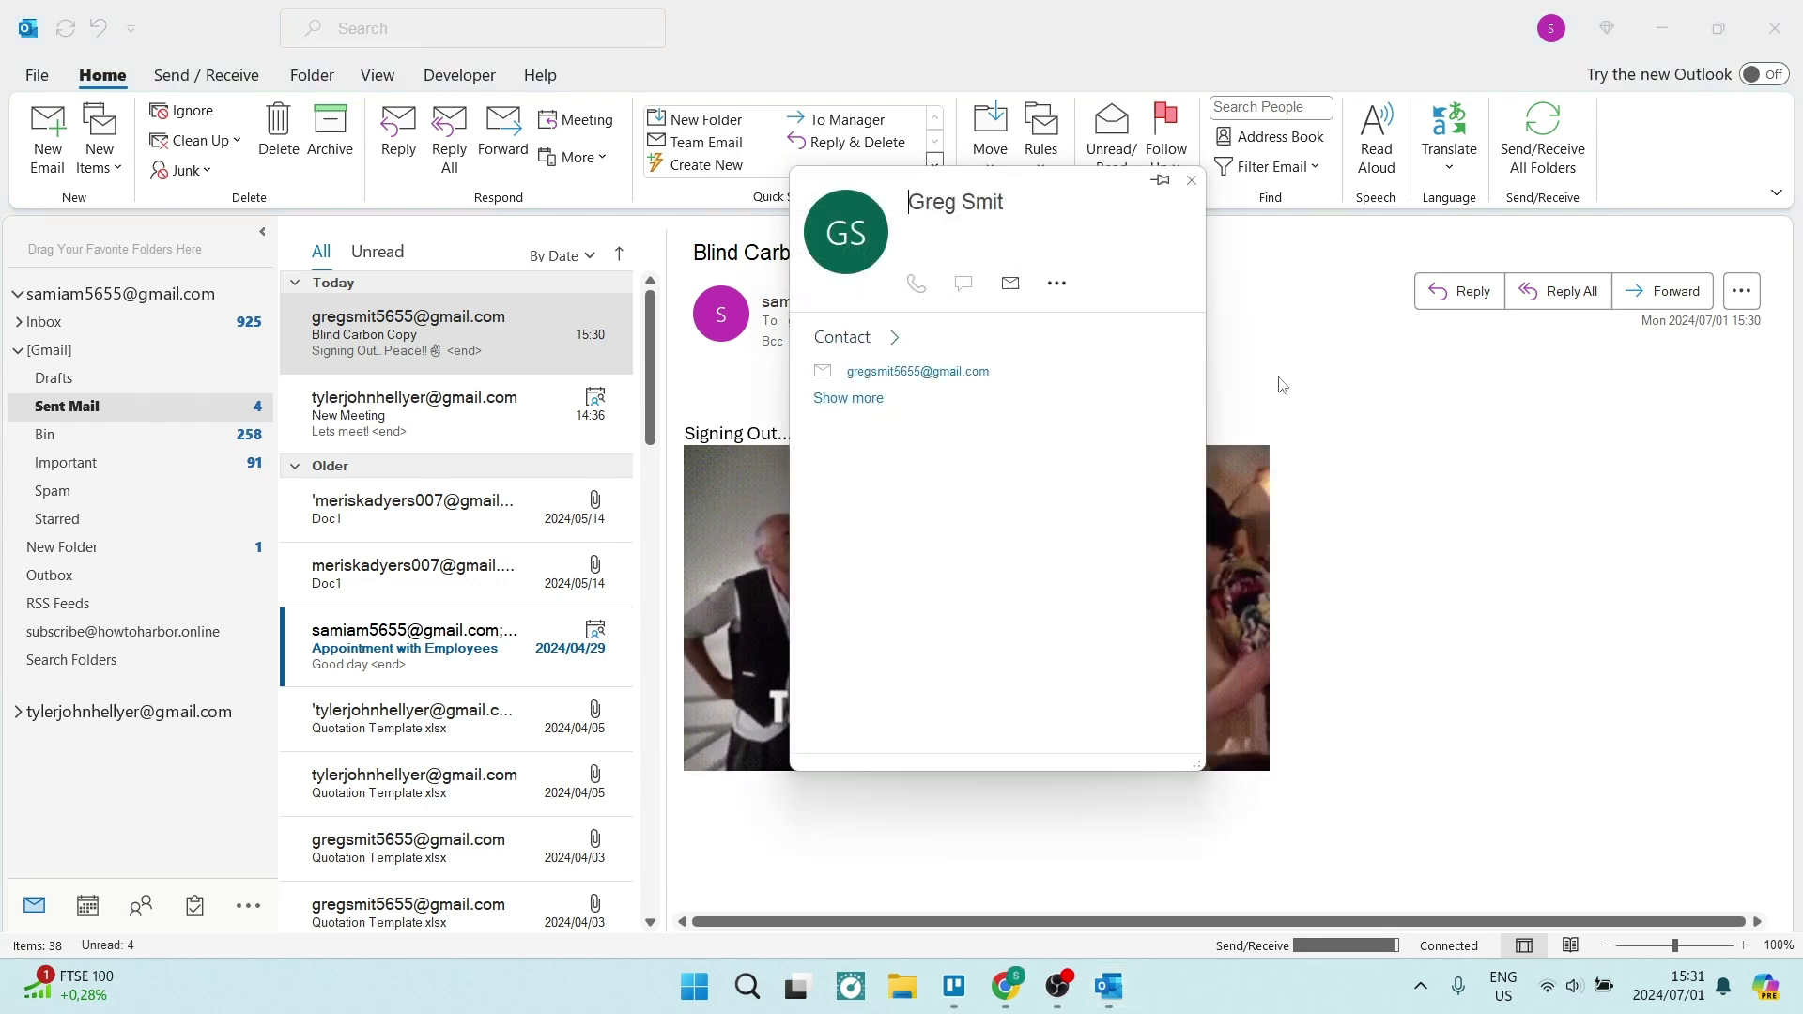
{"action": "left_click", "coordinate": [1337, 432]}
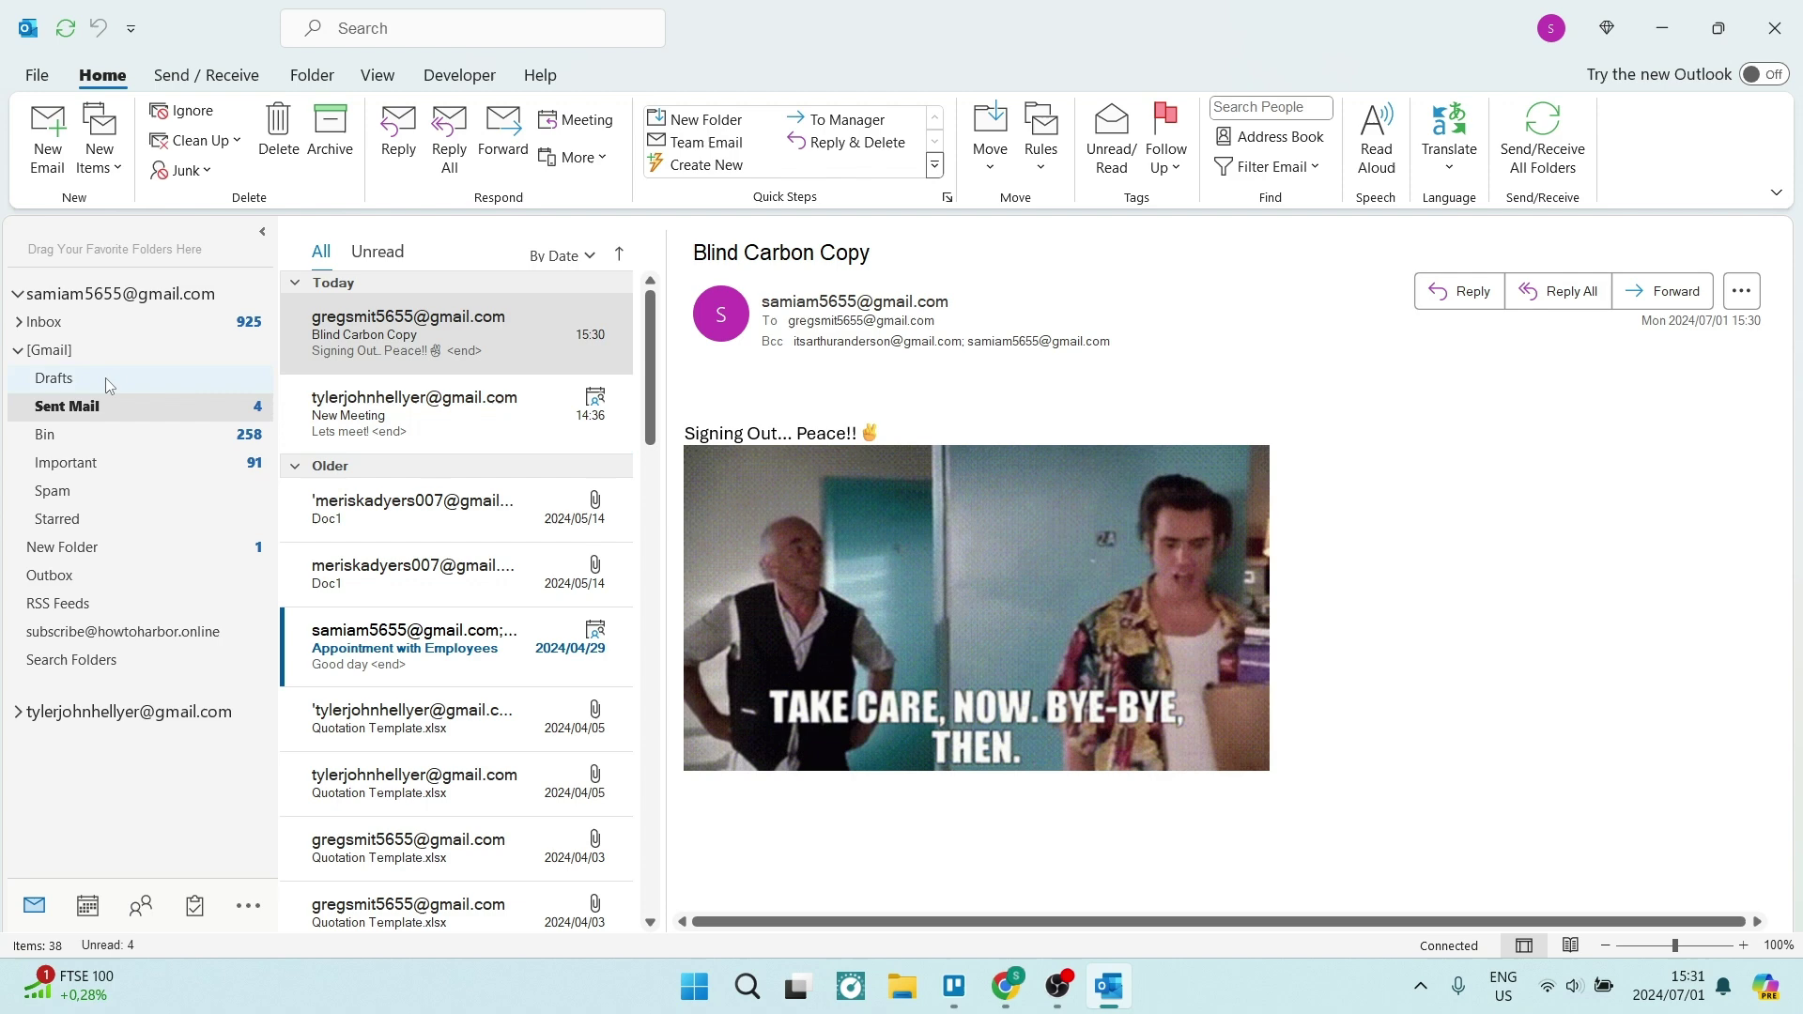
Return to the Inbox to view the received webinar email showing only a To line
{"action": "left_click", "coordinate": [49, 323]}
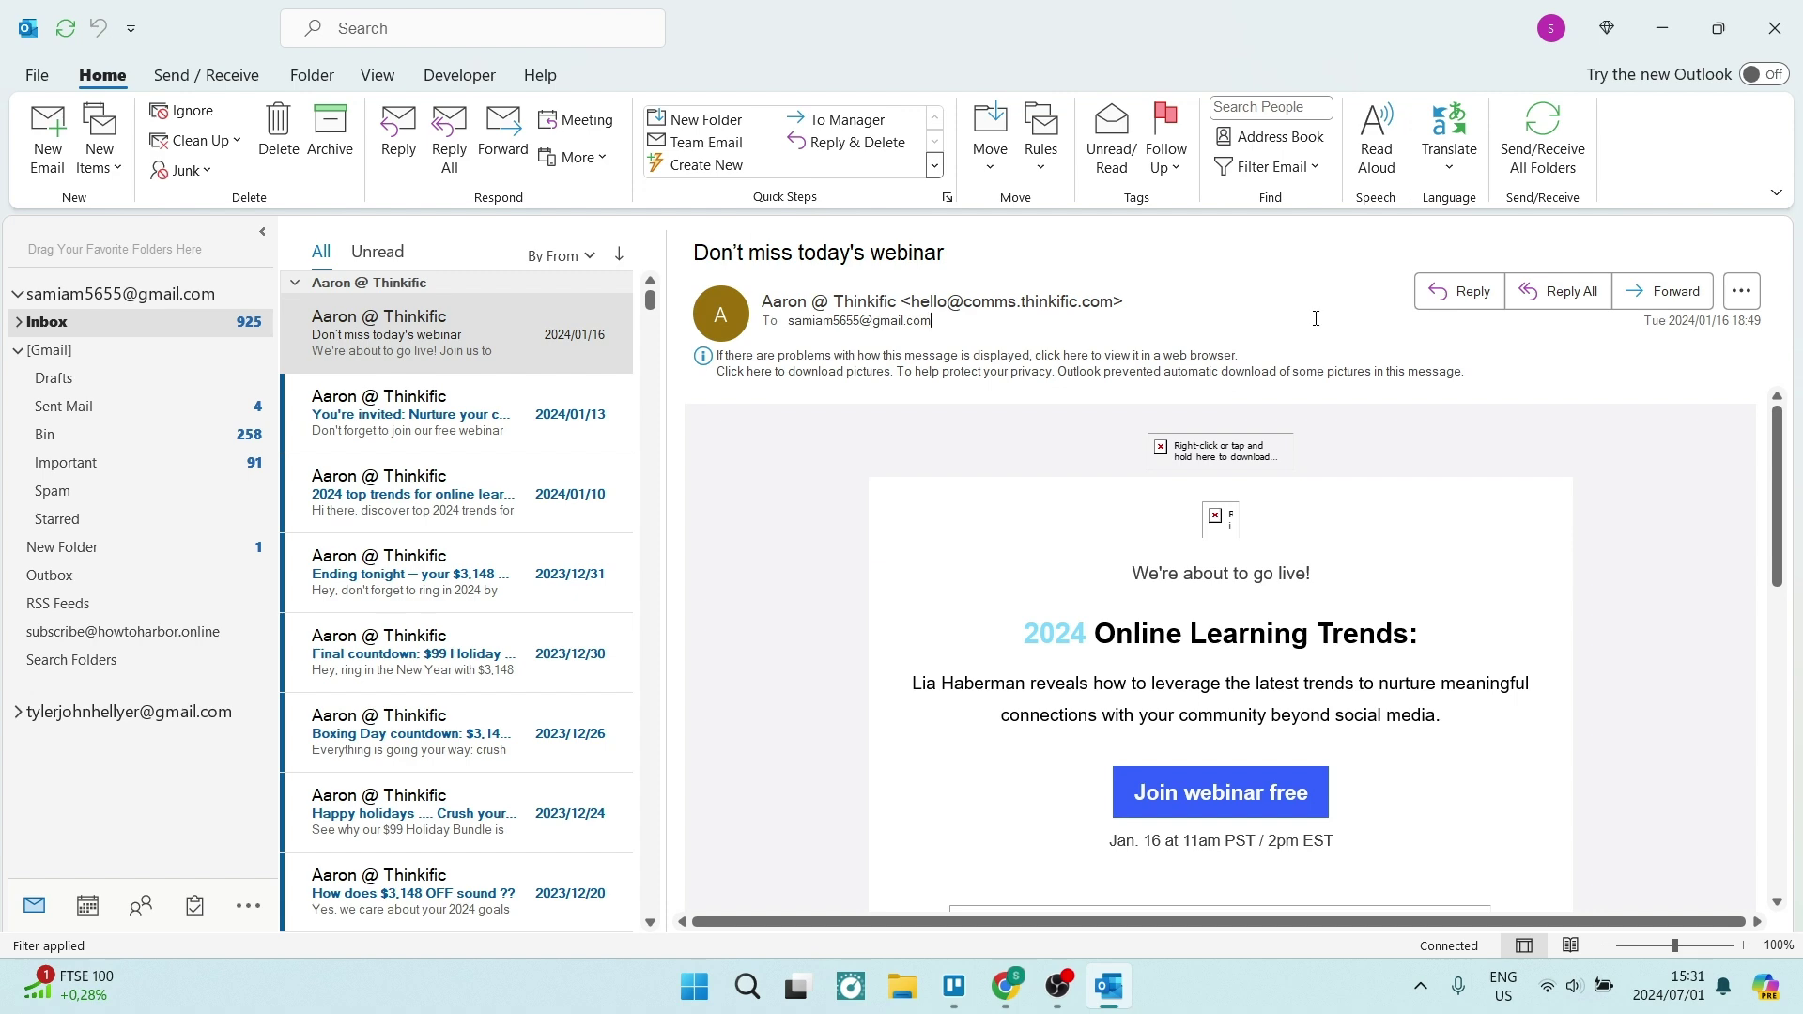
{"action": "scroll", "coordinate": [1314, 318], "scroll_direction": "down", "scroll_amount": 3}
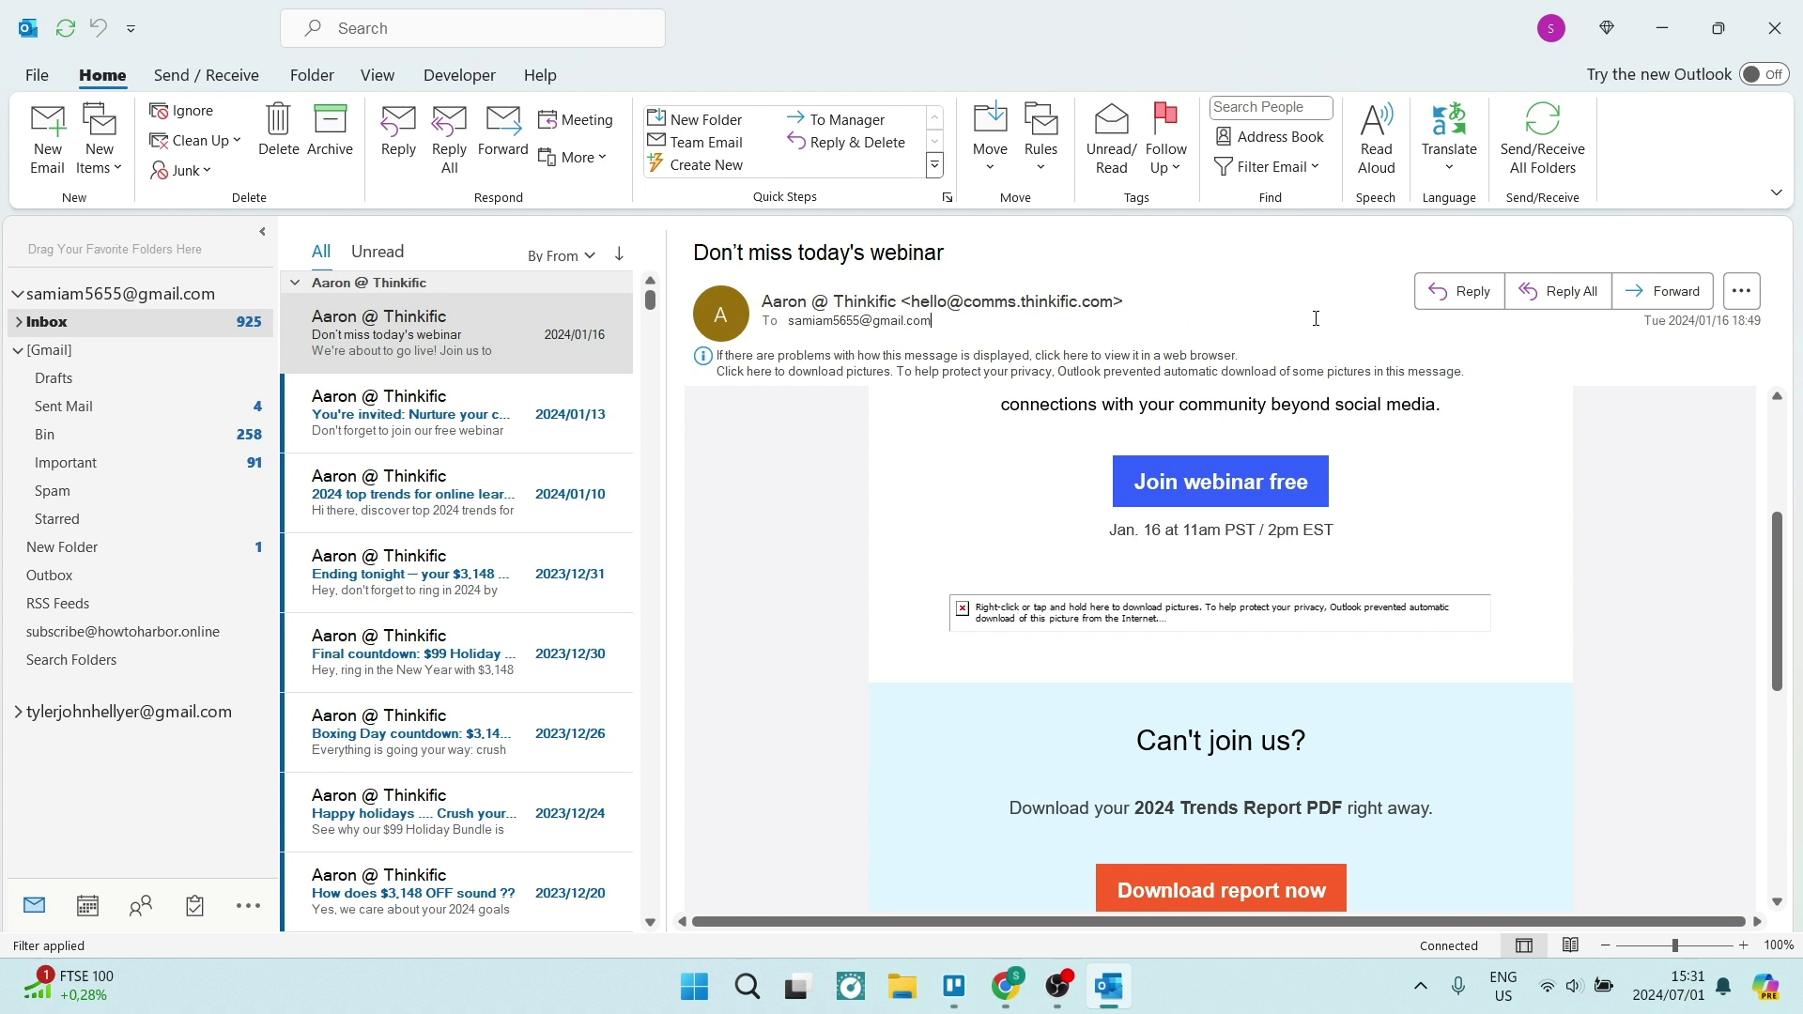